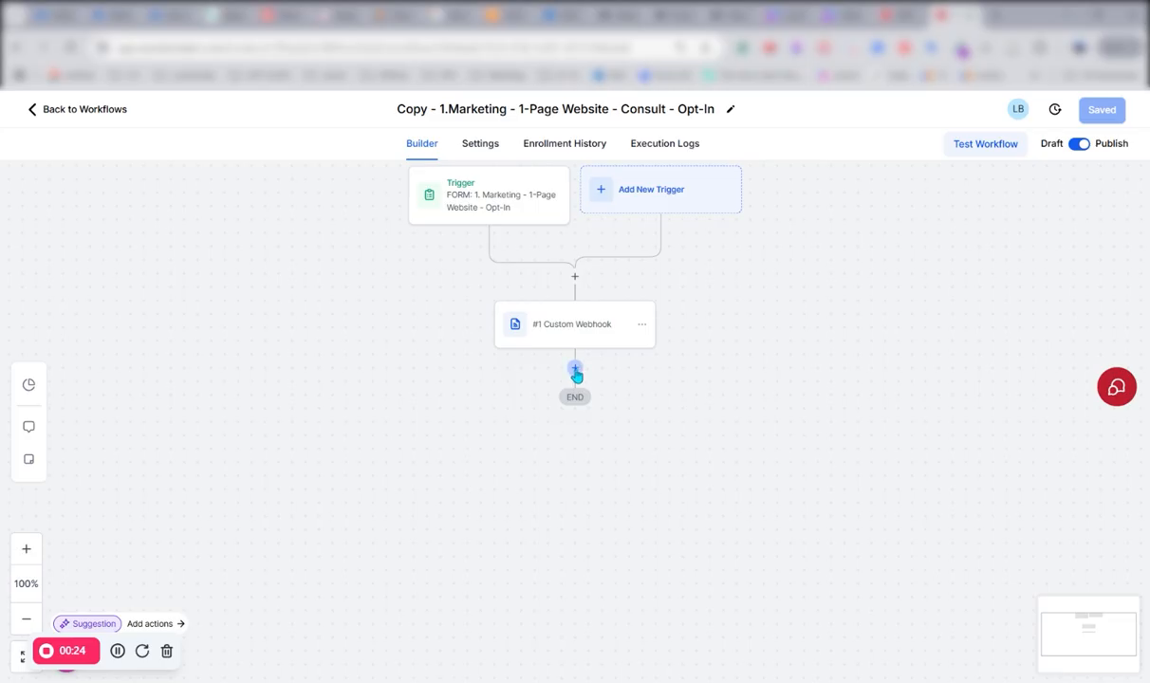
- Review the existing Custom Webhook action's URL, content type and raw body, and close it without changes
left_click(578, 332)
scroll(681, 385, "down", 5)
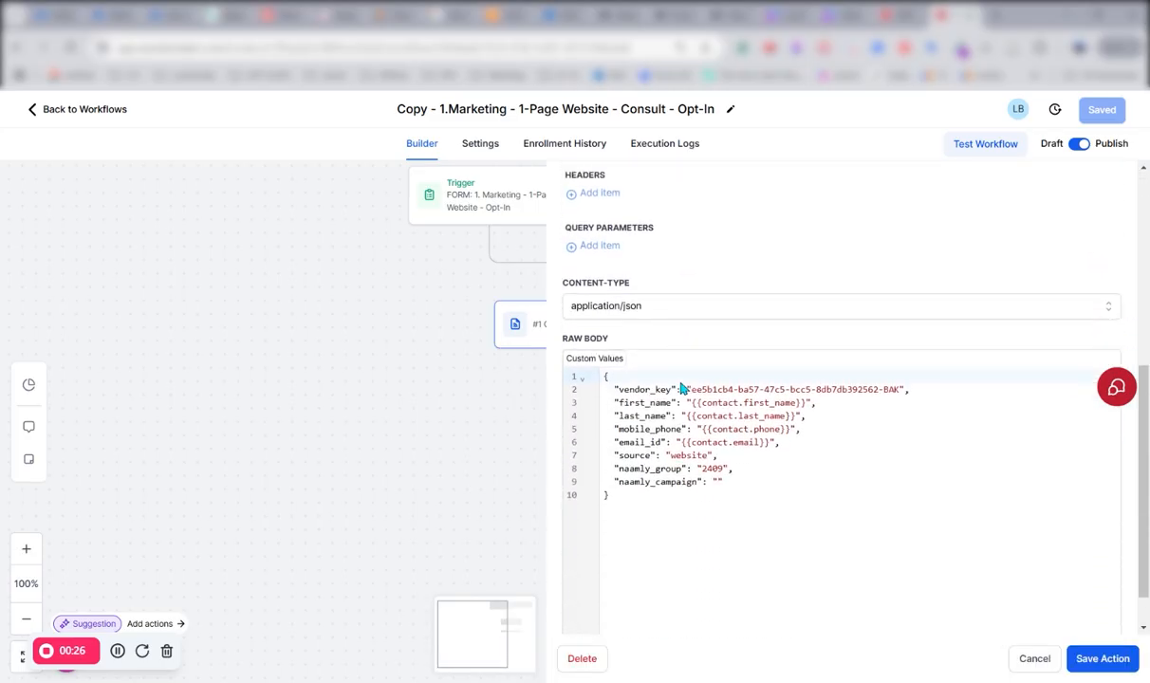
scroll(680, 388, "up", 8)
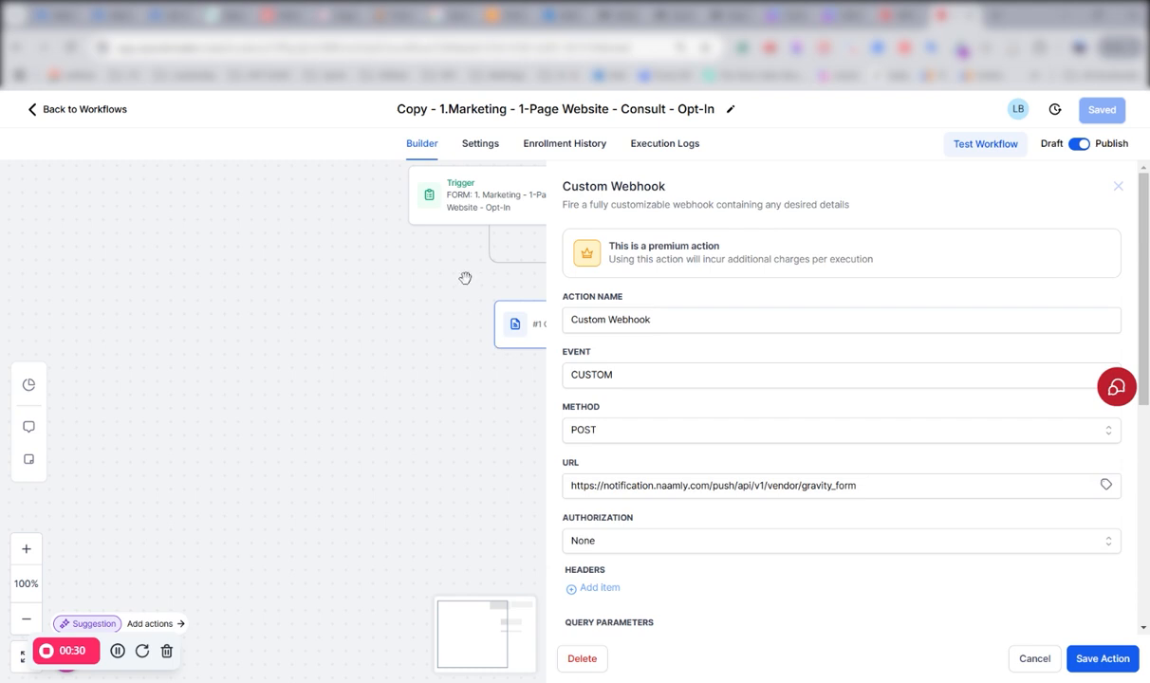
left_click(1031, 658)
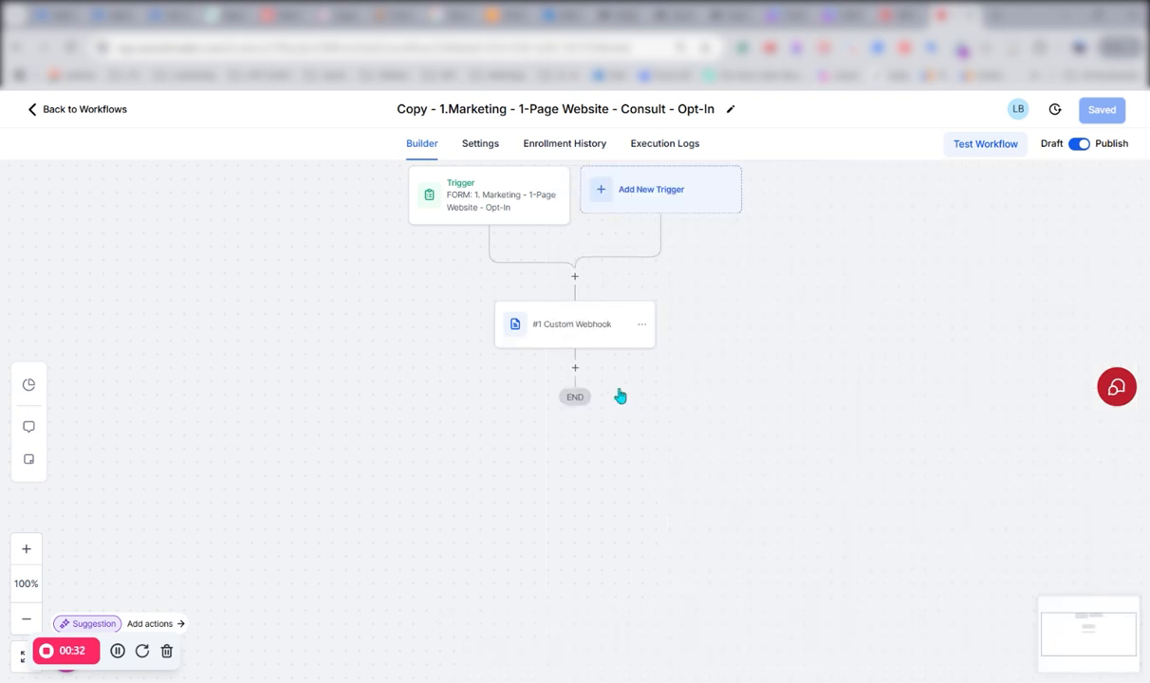
- Add a Custom Webhook action to the workflow directly after the existing Custom Webhook
left_click(575, 374)
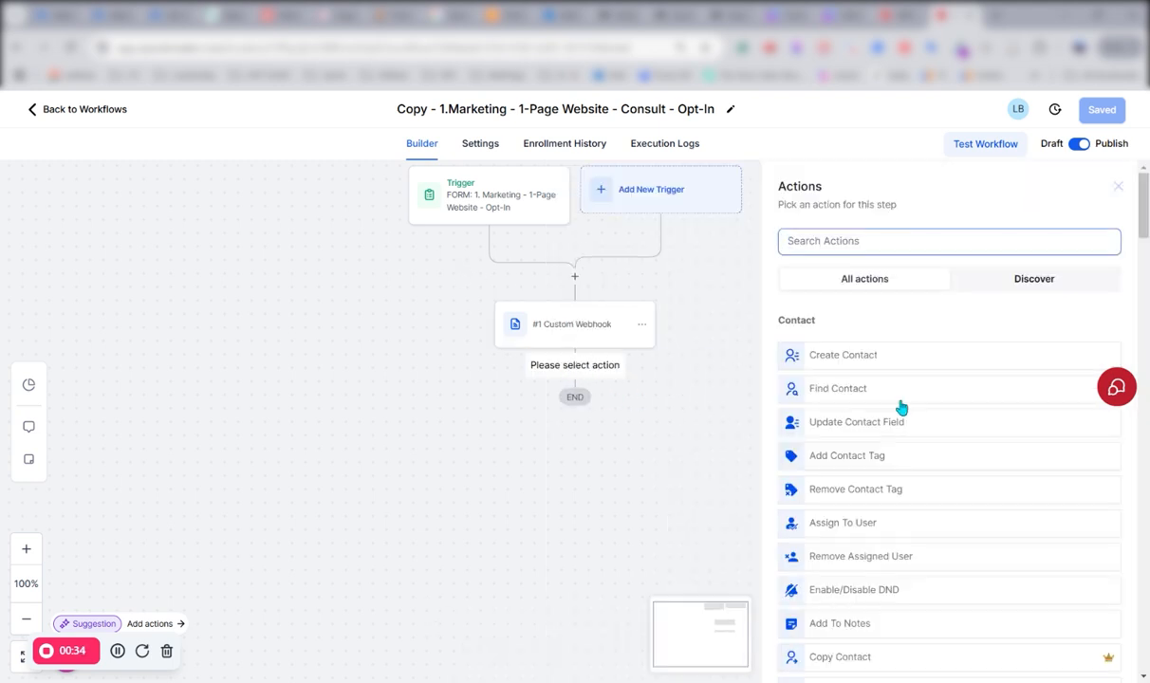
scroll(911, 441, "down", 15)
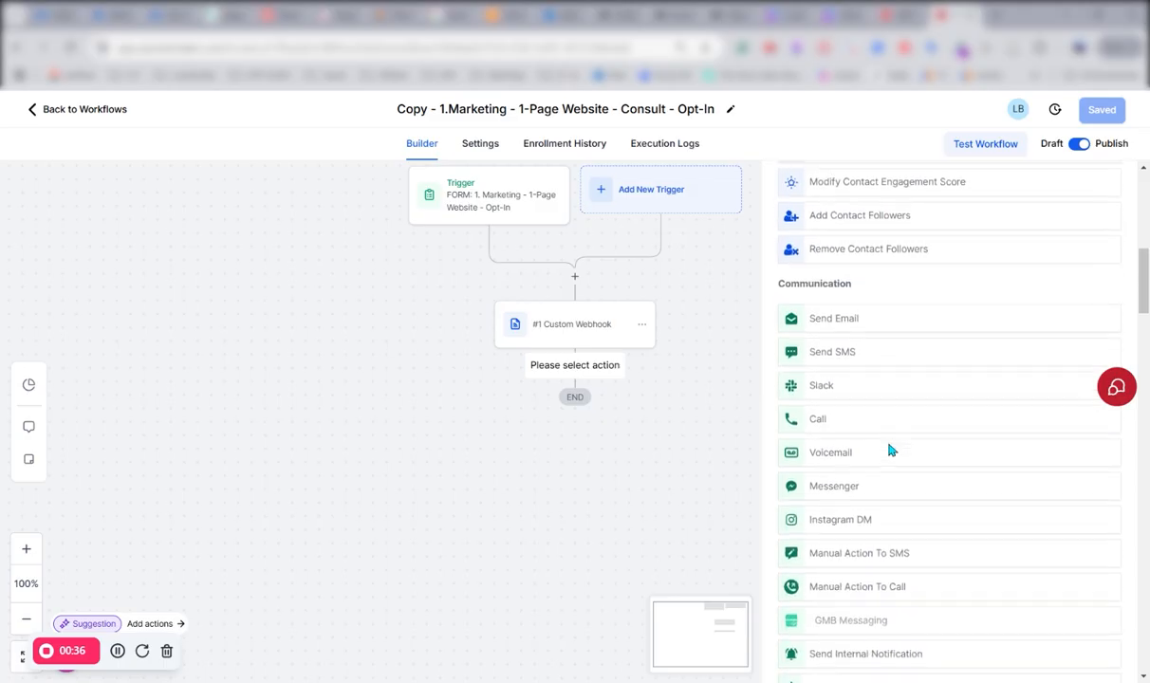
scroll(891, 451, "down", 5)
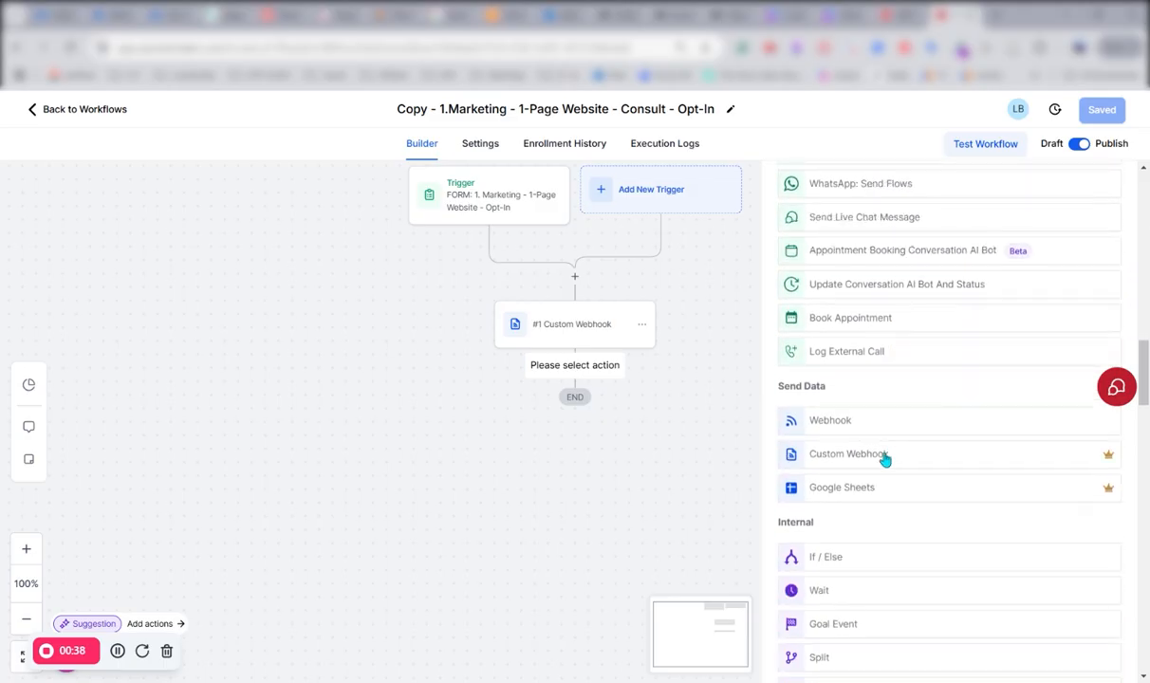
left_click(851, 456)
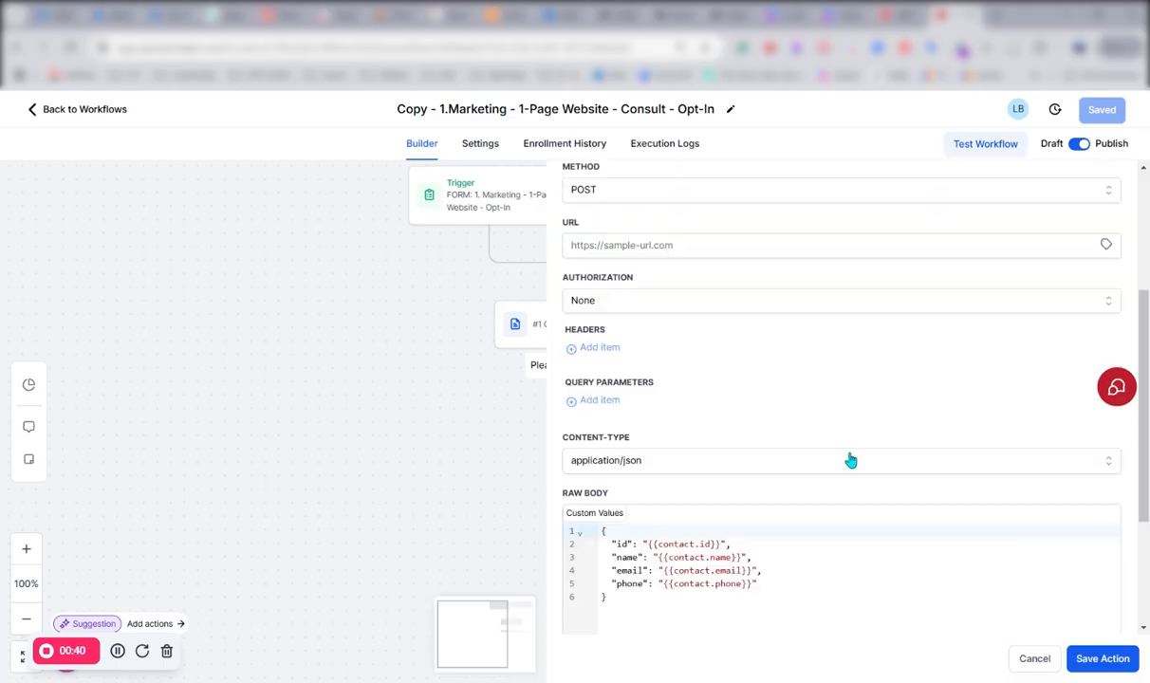
scroll(688, 261, "up", 3)
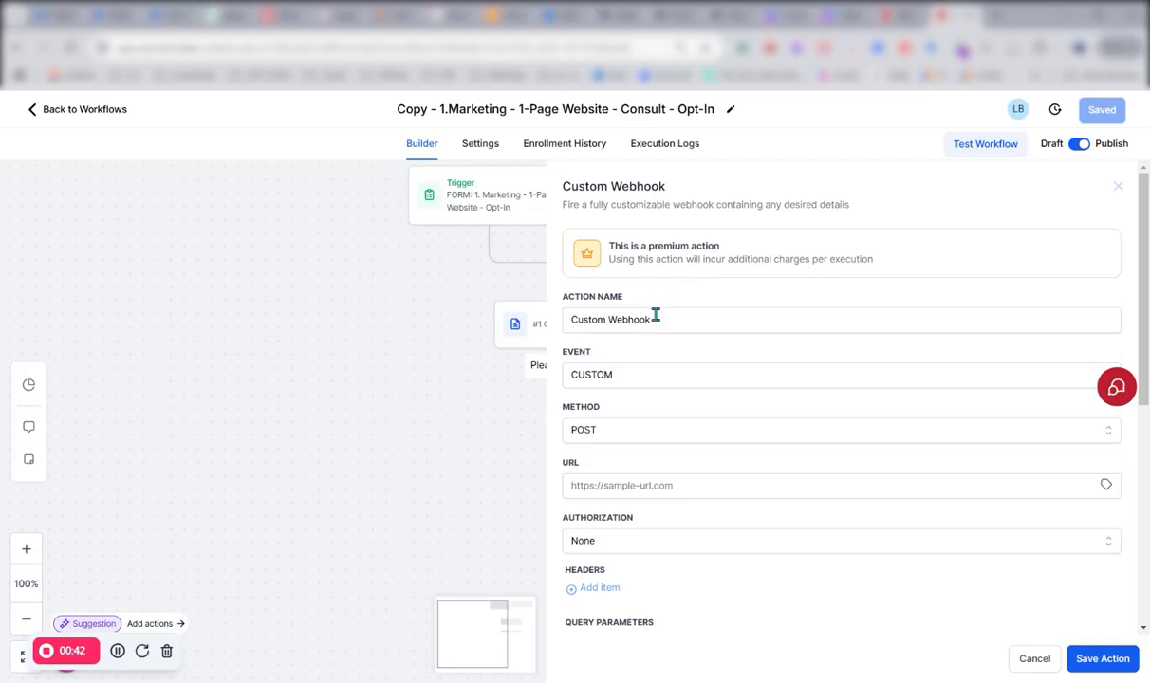
left_click_drag(666, 319, 549, 324)
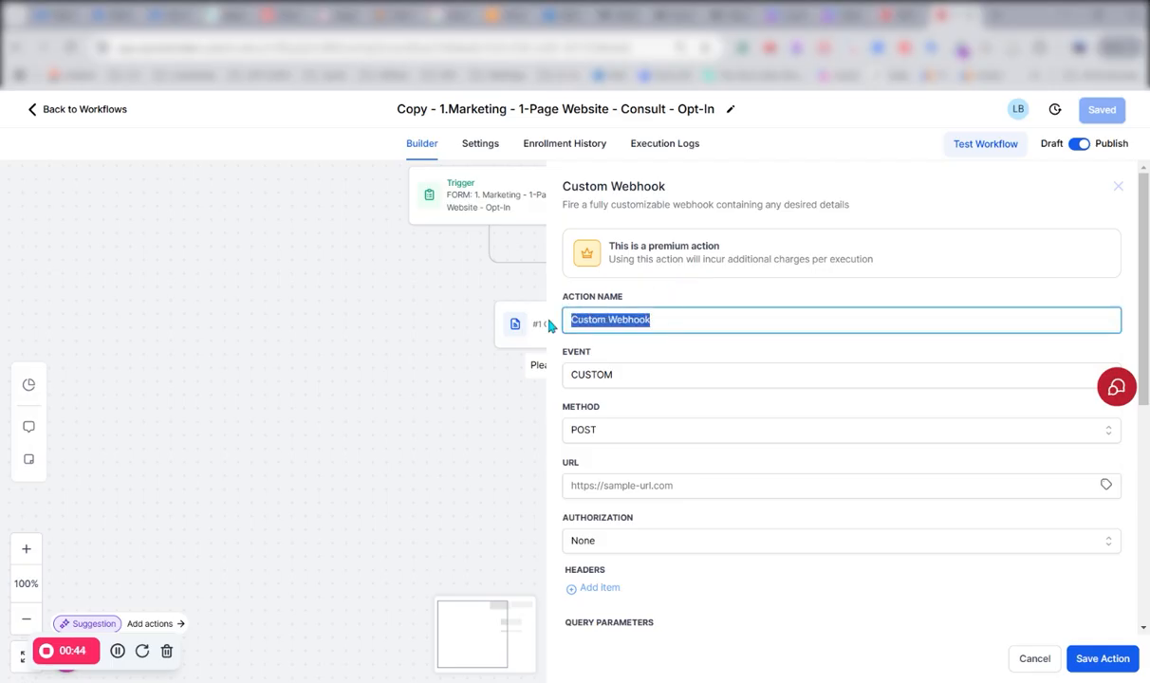
type("Send to Naamly")
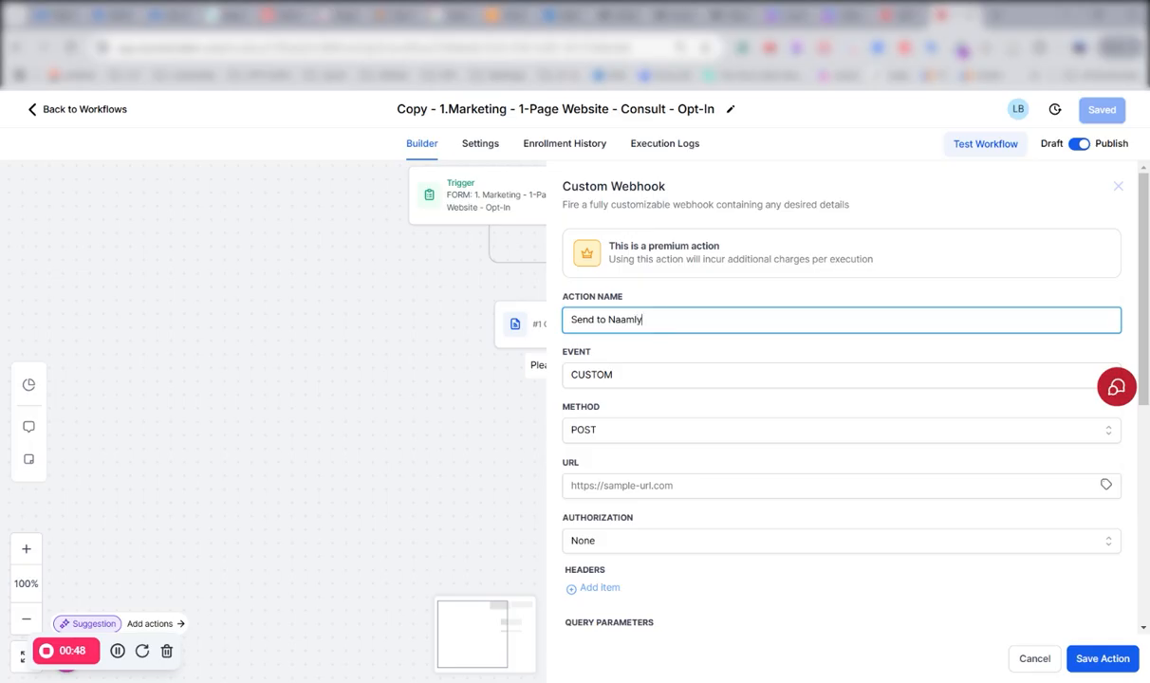
left_click(599, 487)
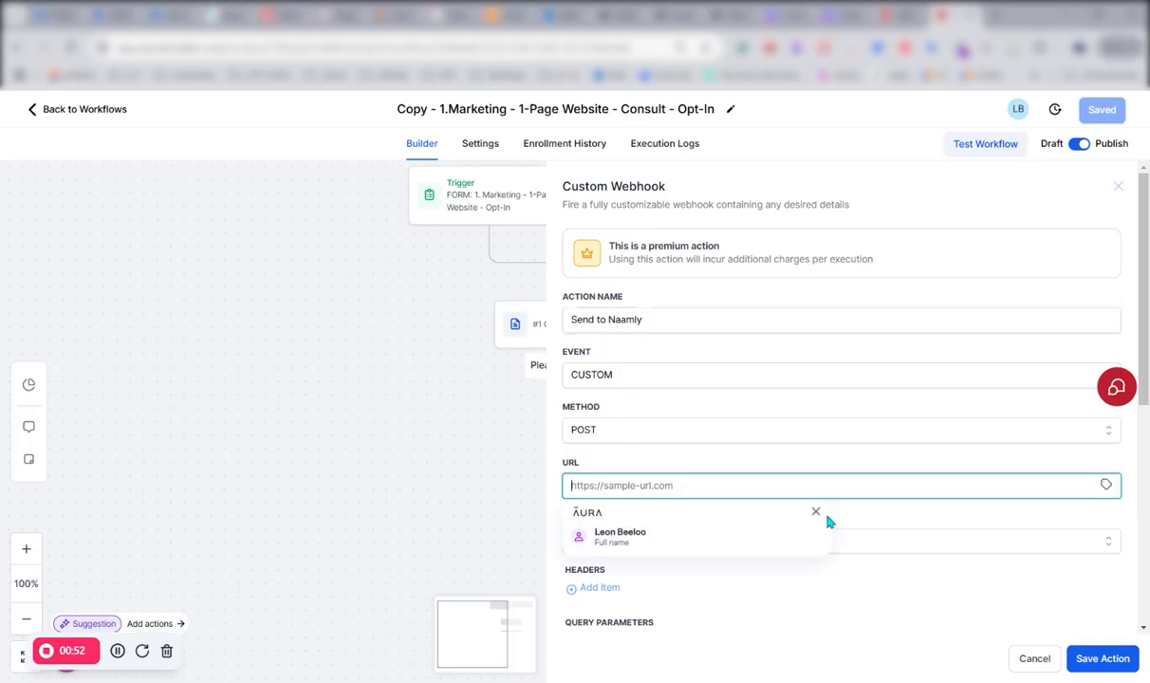
left_click(816, 512)
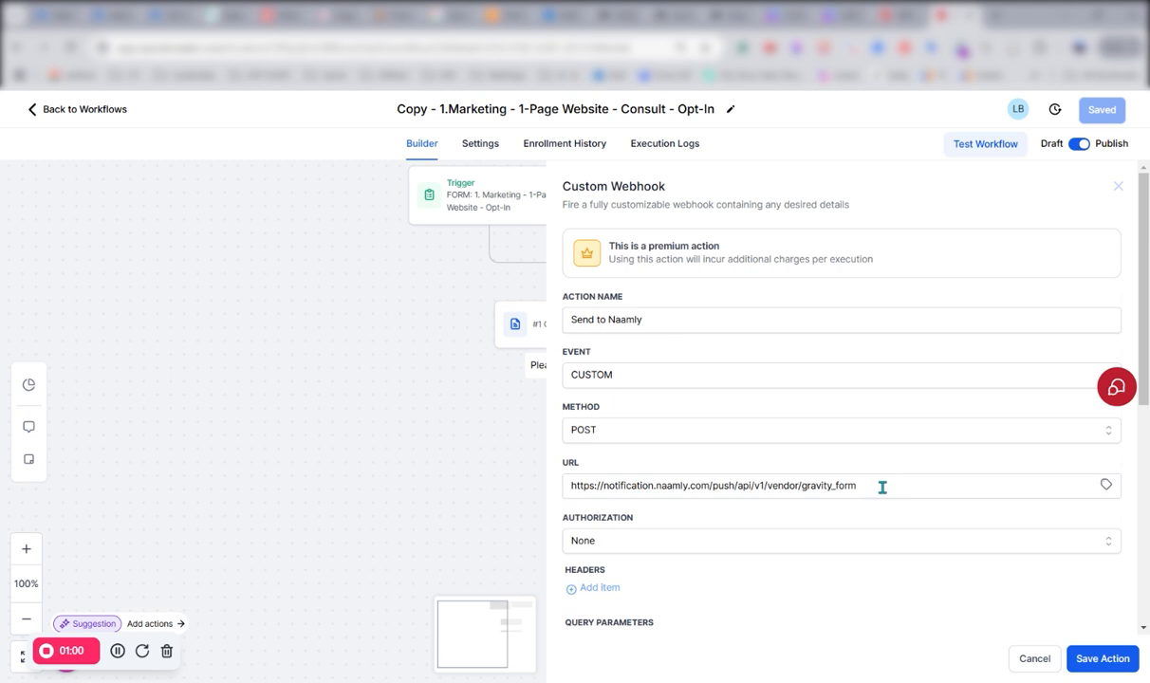
- Replace the phone value in the raw body with the suggested custom value {{contact.phone}}
scroll(688, 505, "down", 2)
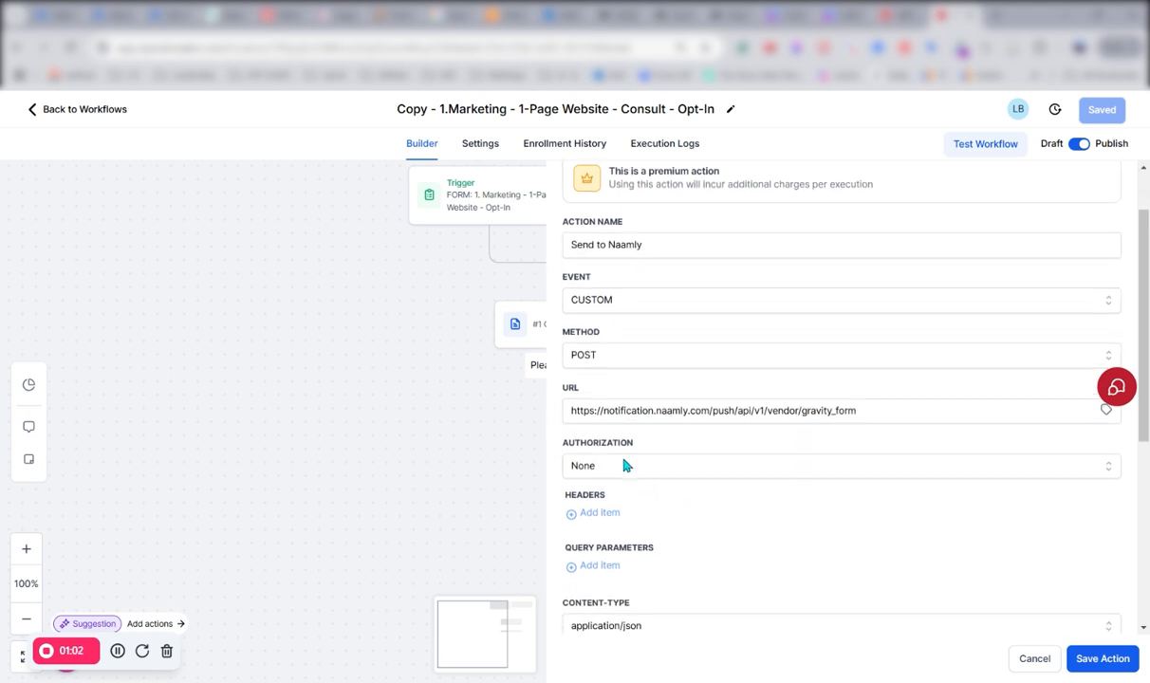
scroll(624, 456, "down", 3)
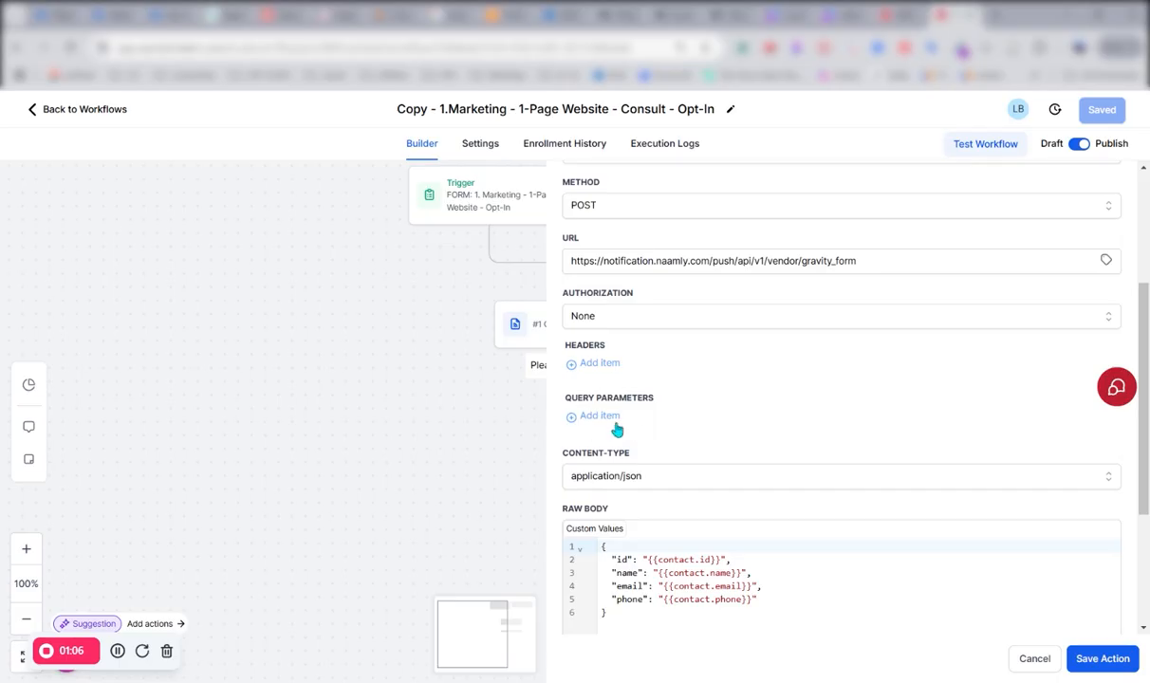
scroll(650, 427, "down", 1)
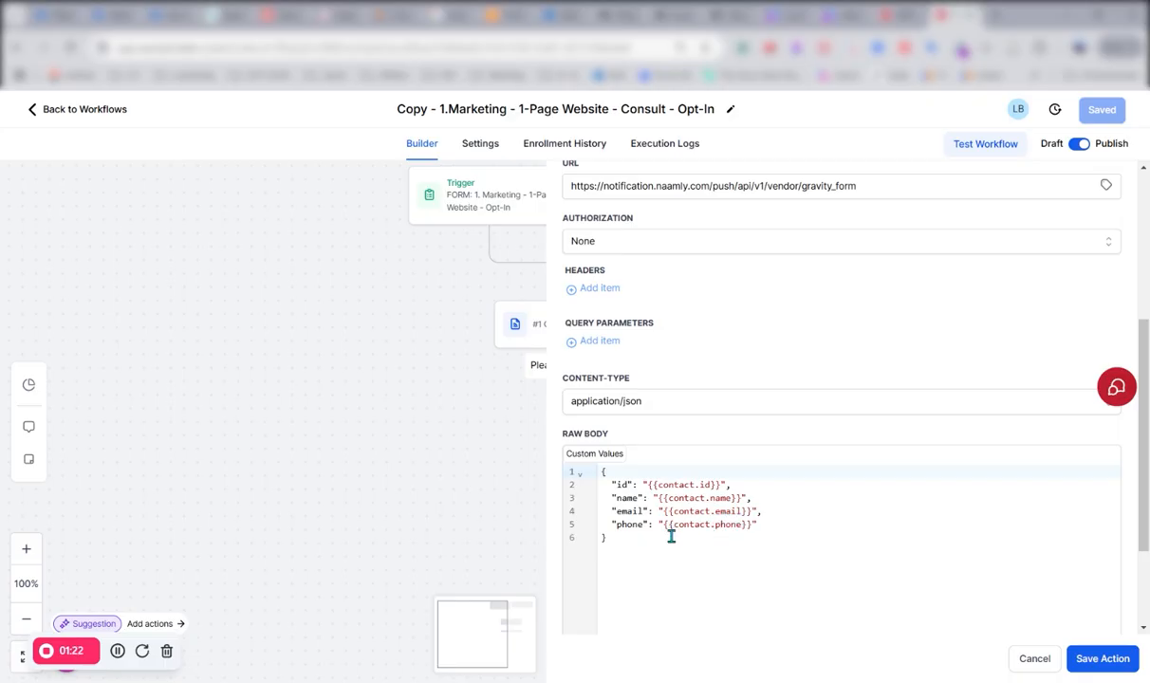
left_click_drag(664, 524, 753, 527)
key("BackSpace")
type("{{cont")
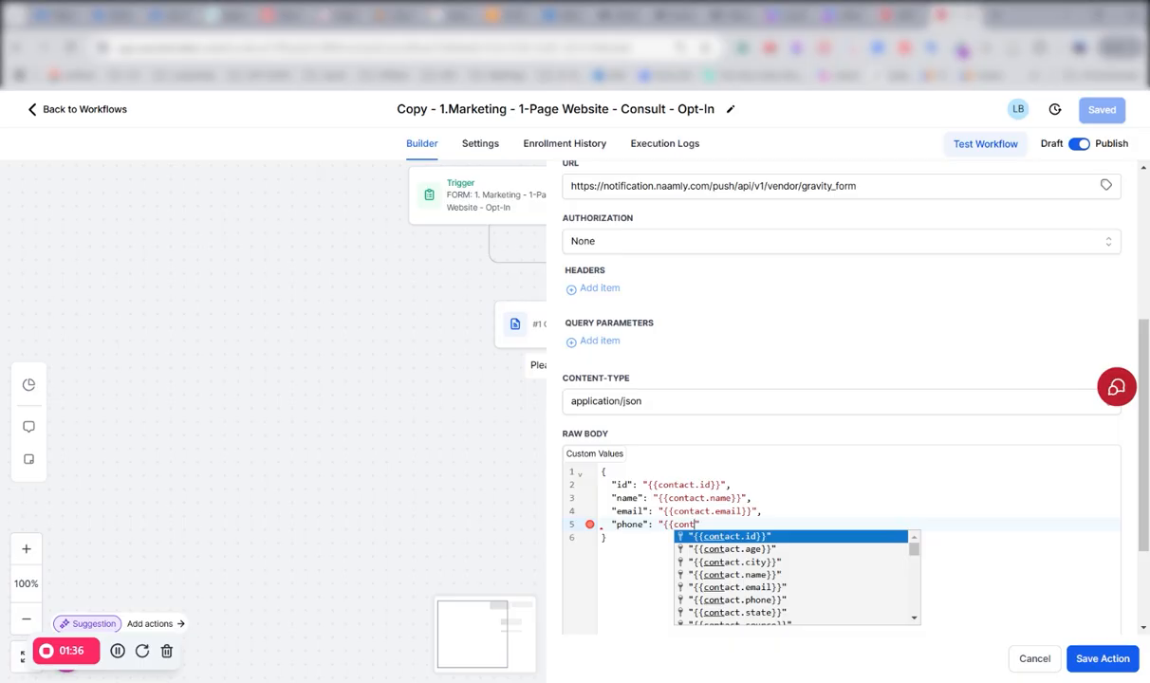
left_click(733, 601)
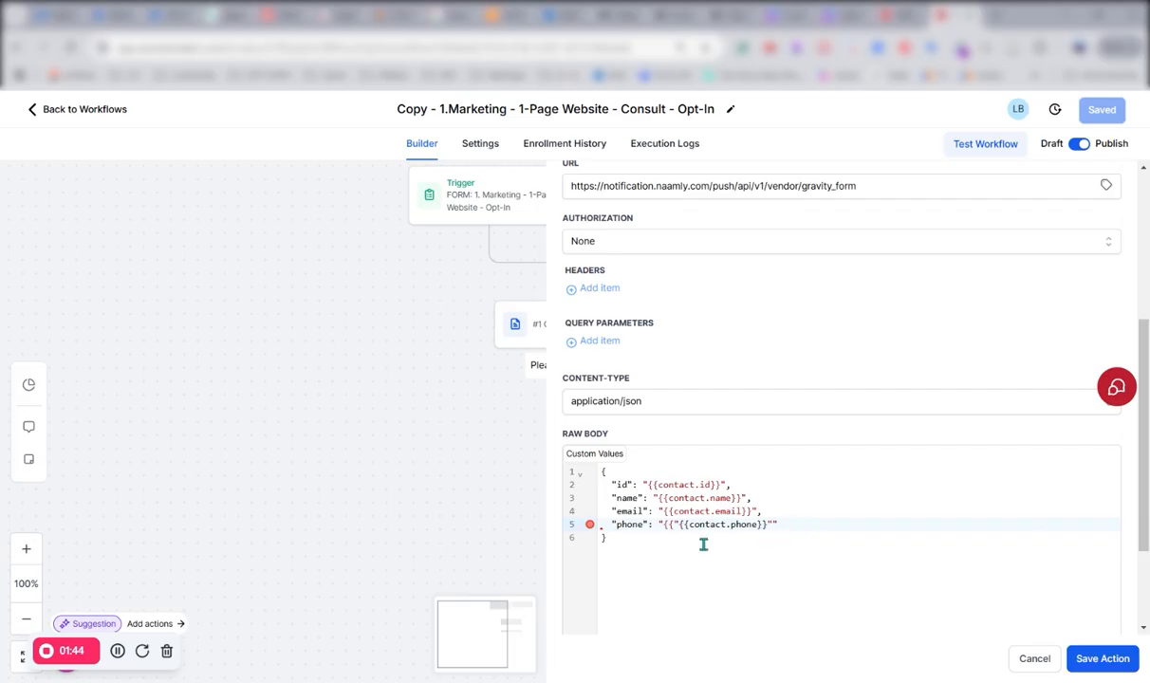
- Remove the surplus braces and quotation marks around {{contact.phone}} in the raw body's phone line
left_click(678, 525)
type("\"")
key("BackSpace")
key("BackSpace")
key("BackSpace")
left_click(750, 525)
- Replace the raw body with the Naamly JSON template running from vendor_key to naamly_campaign, and save the action and the workflow
mouse_move(590, 501)
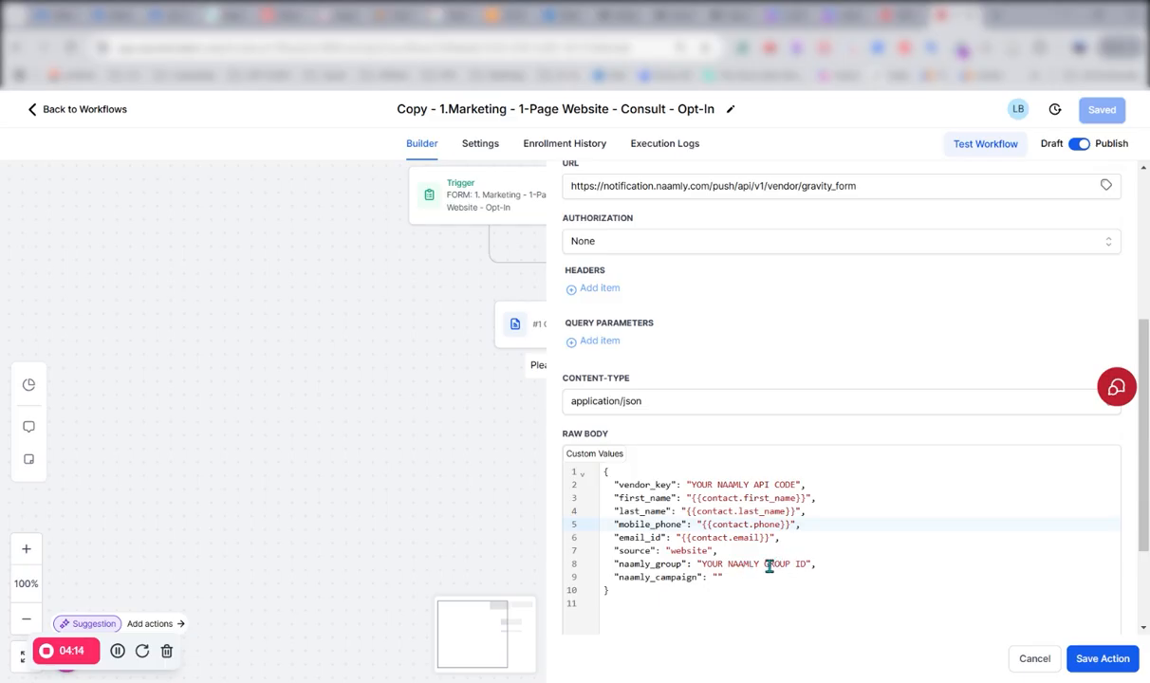
scroll(729, 547, "down", 2)
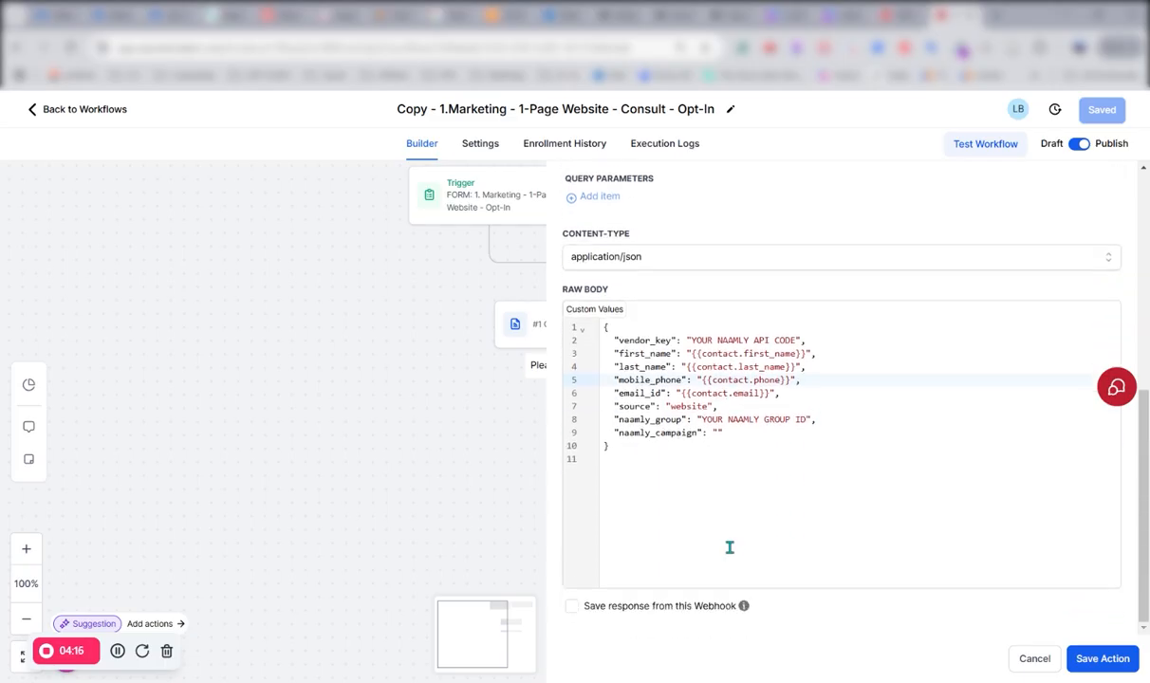
left_click(1103, 658)
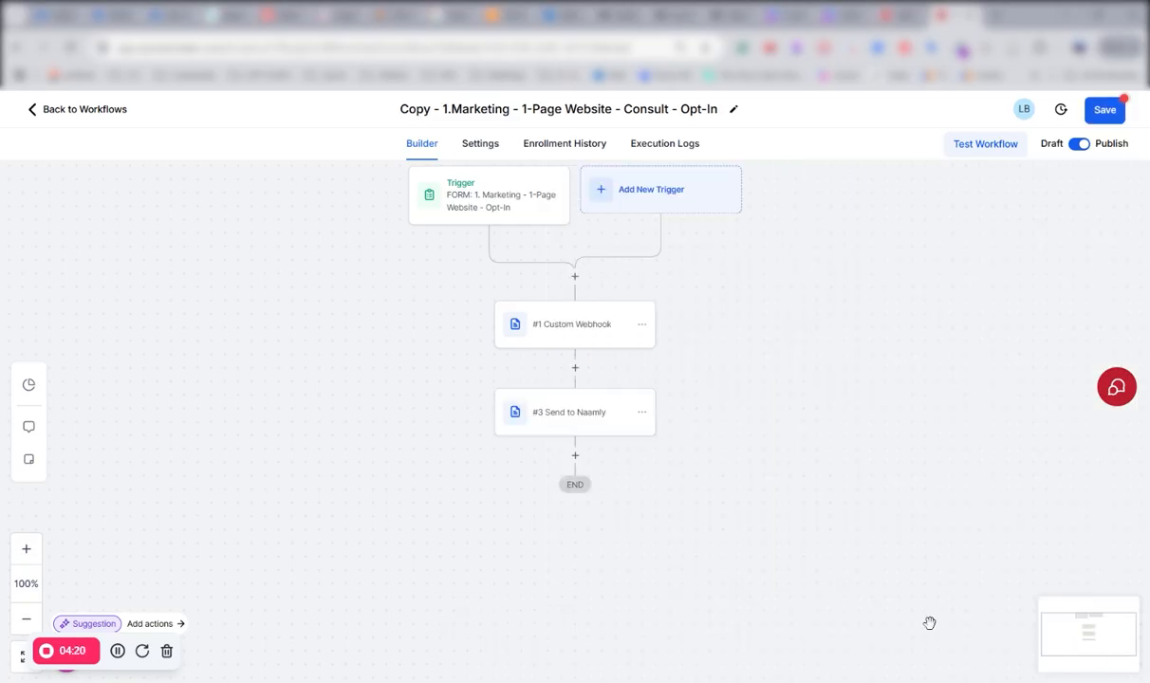
left_click(1105, 110)
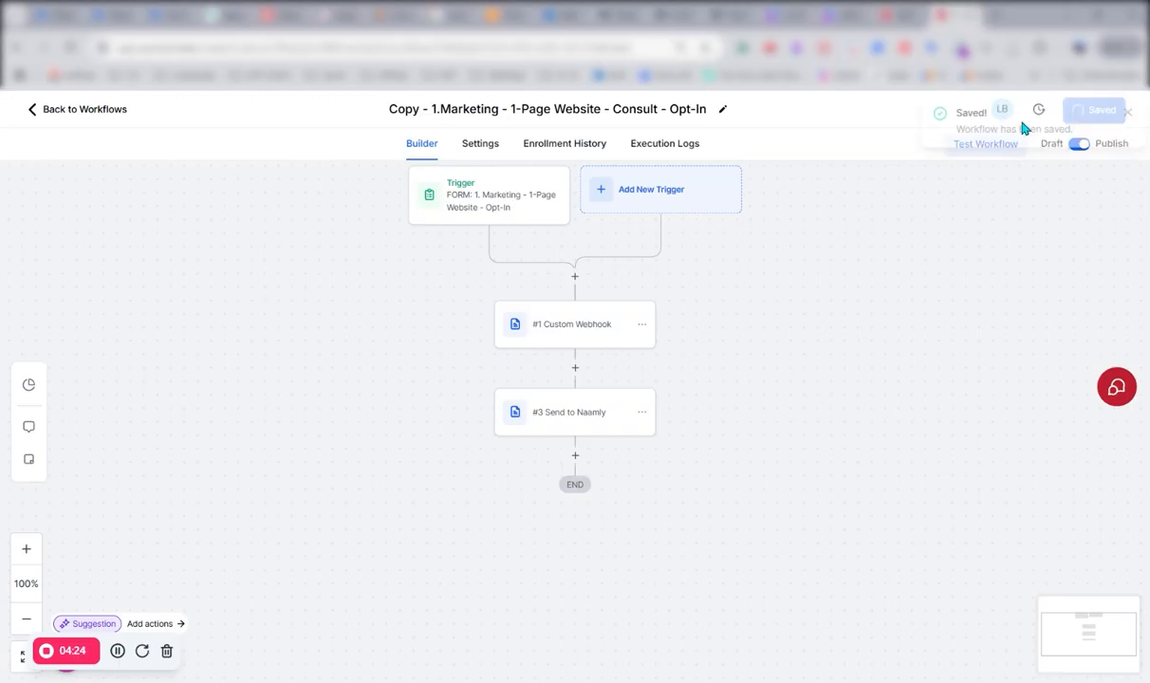
- Open the workflow's test run settings for a contact and close them without running a test
left_click(981, 161)
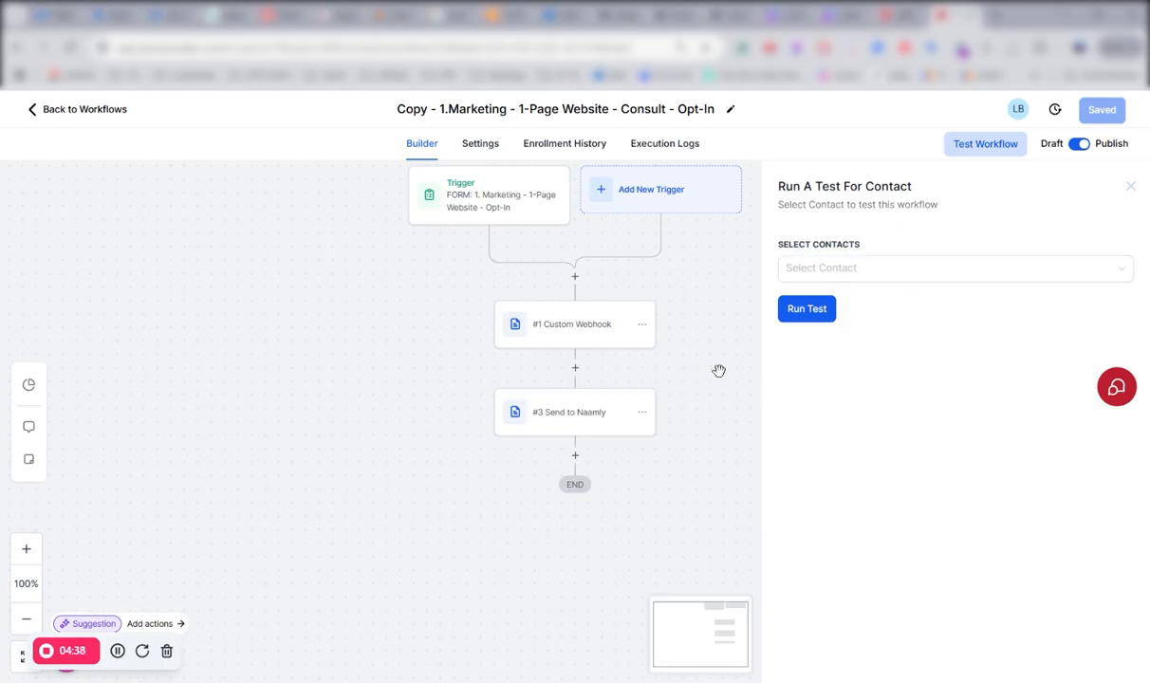
left_click(1128, 188)
left_click(1128, 187)
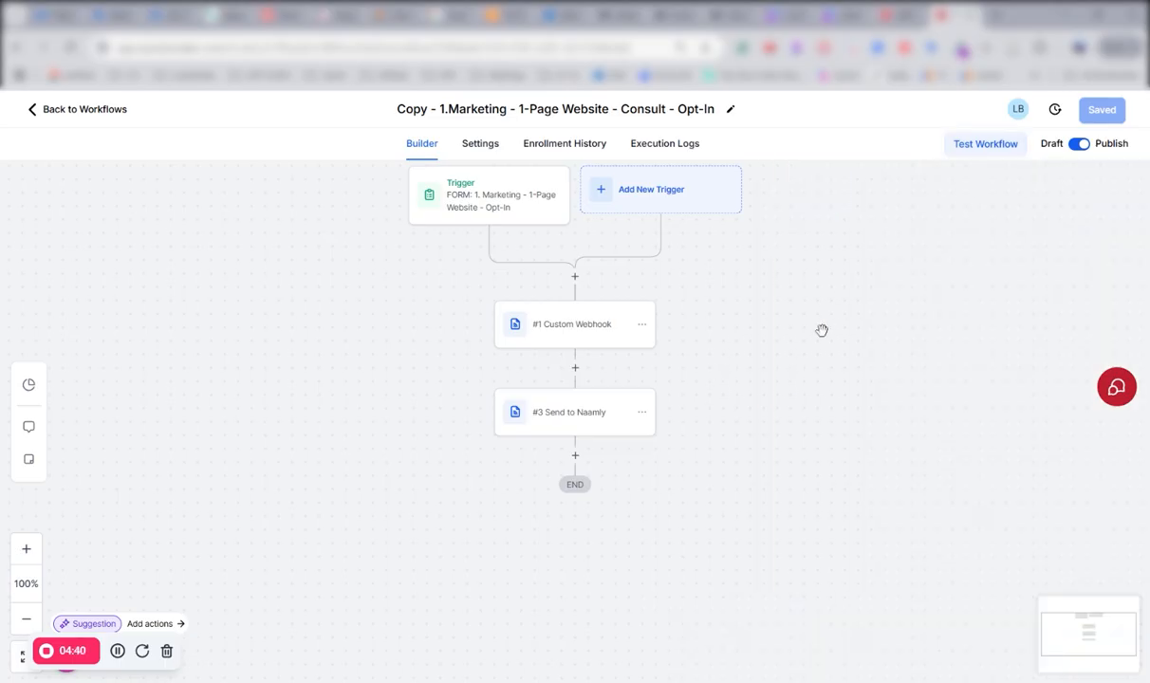